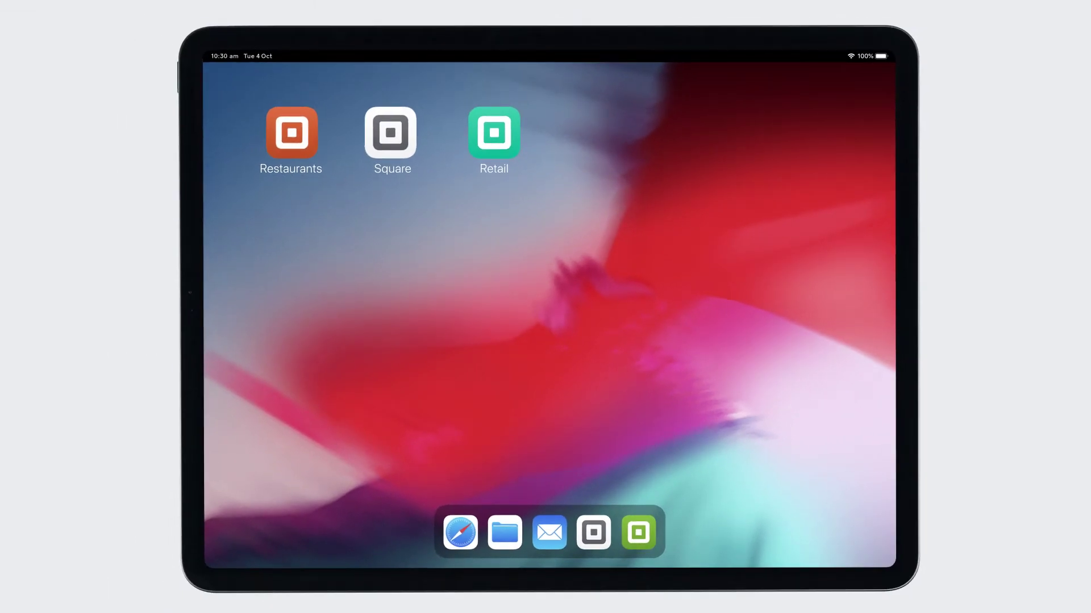
Launch the Retail app and enter the first three passcode digits
click(494, 133)
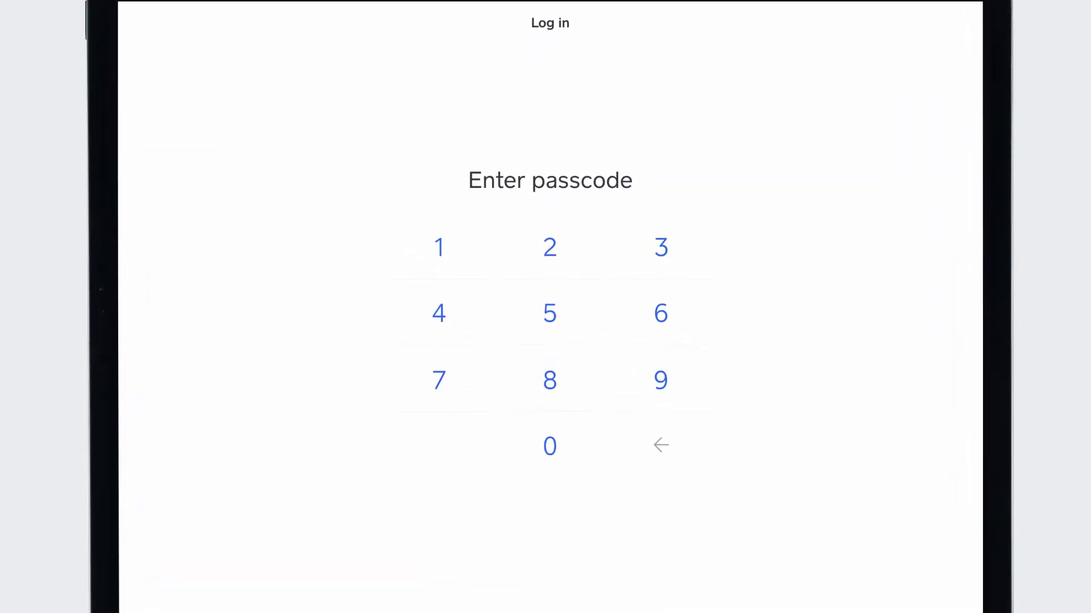
click(438, 248)
click(550, 313)
click(660, 380)
Finish the passcode, then move Angels Hoodies to the first favourite slot and Dusty Flower Dress lower
click(438, 380)
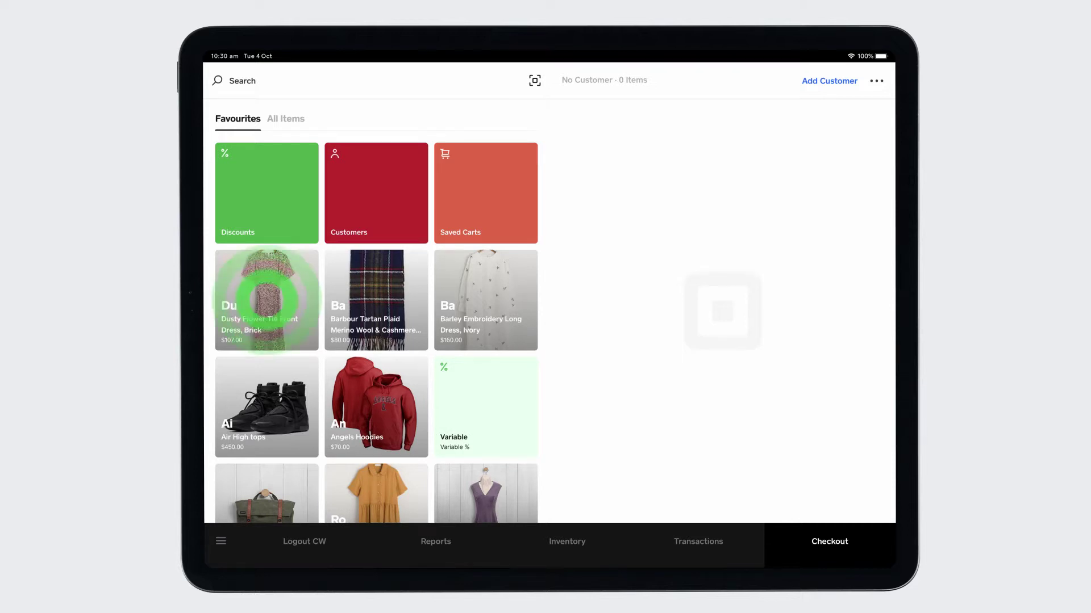
click(264, 303)
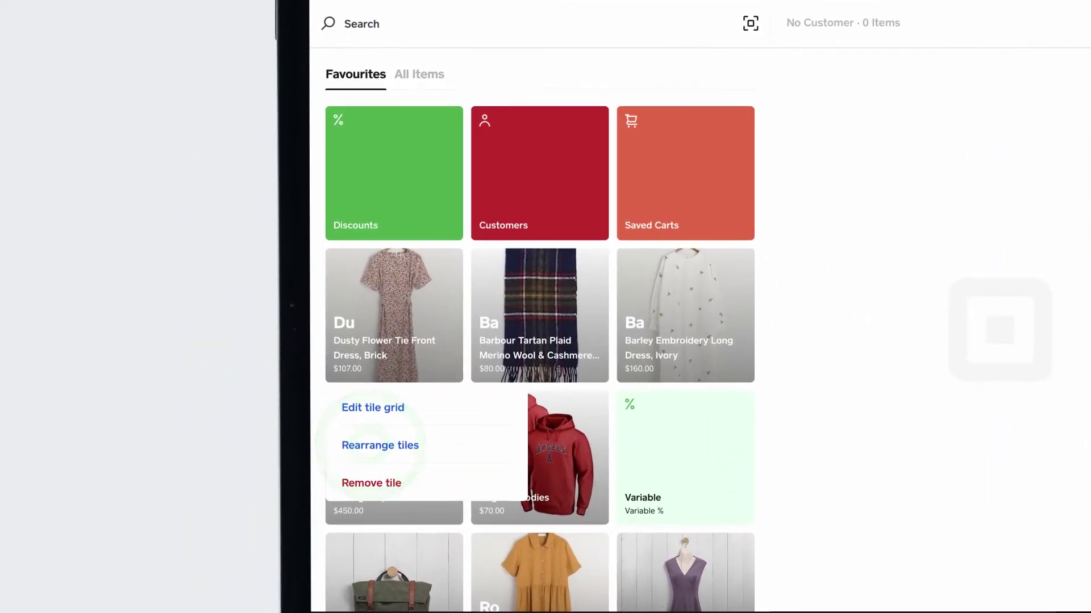
click(380, 444)
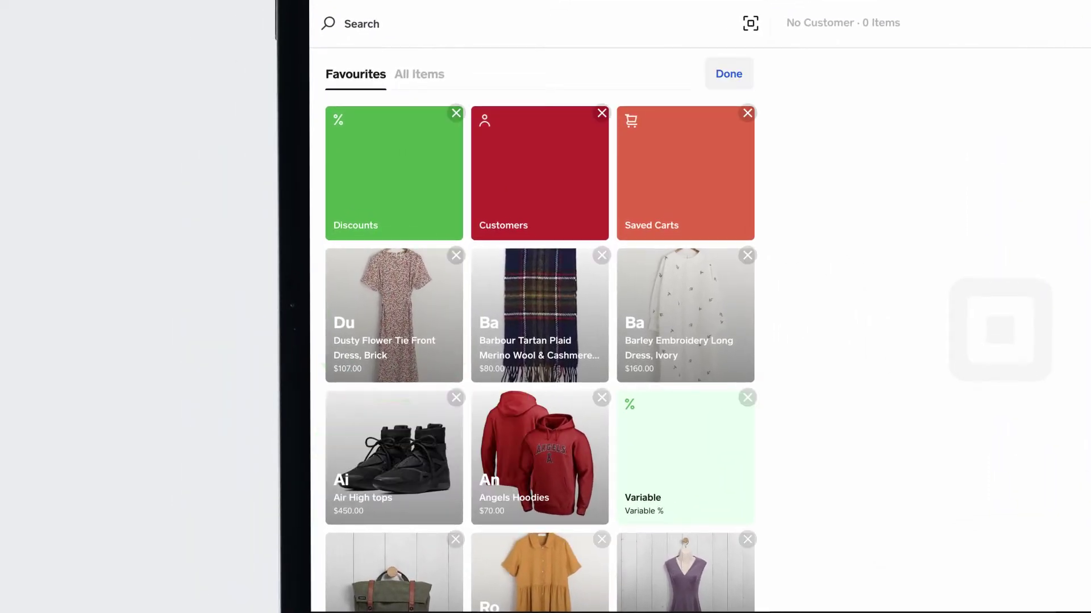
mouse_move(394, 302)
mouse_down()
mouse_move(529, 311)
mouse_move(540, 448)
mouse_up()
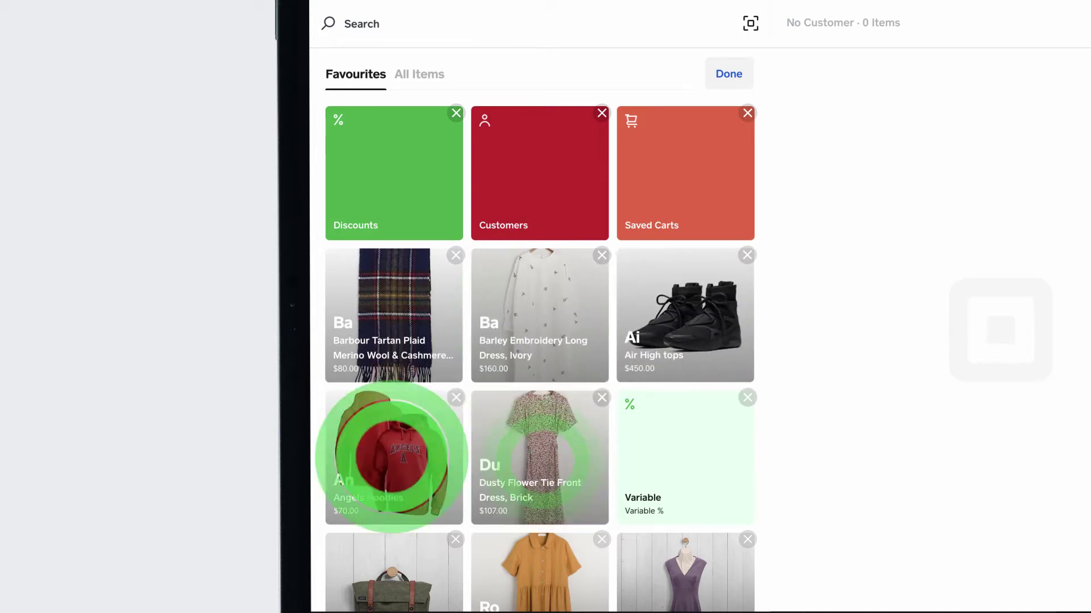
drag(388, 448, 387, 315)
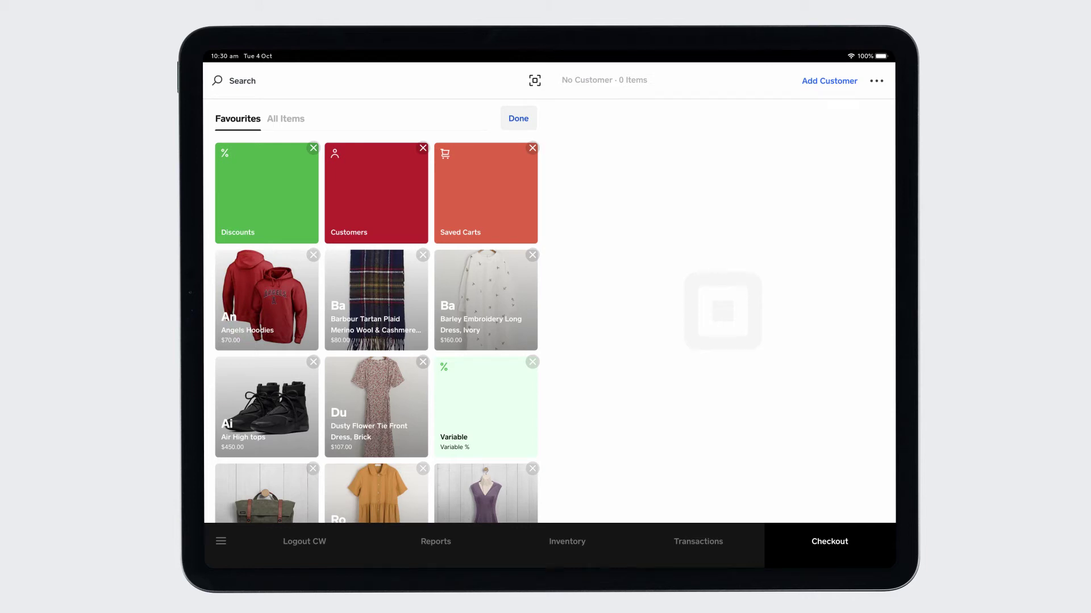
click(518, 118)
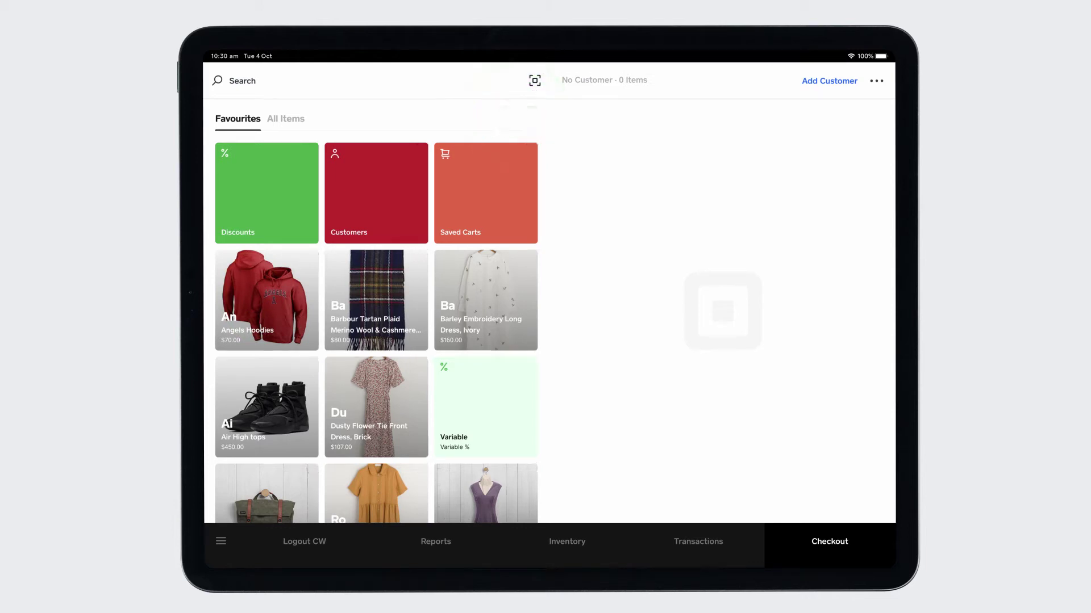
scroll(376, 401, down, 8)
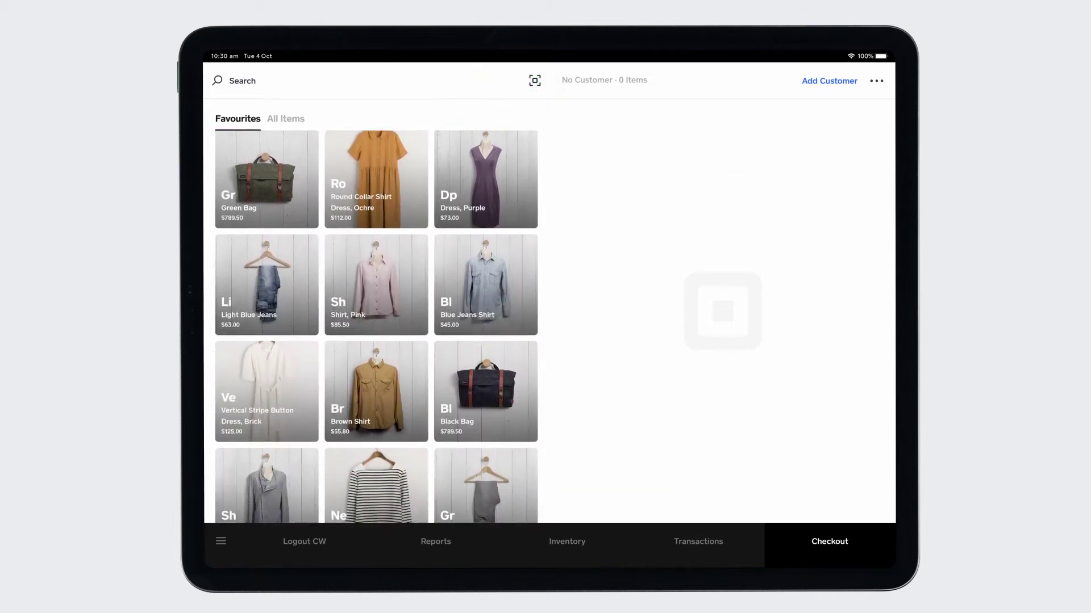
Add the Brown Shirt to the cart, then look for the Brown Jacket under Jackets
click(376, 358)
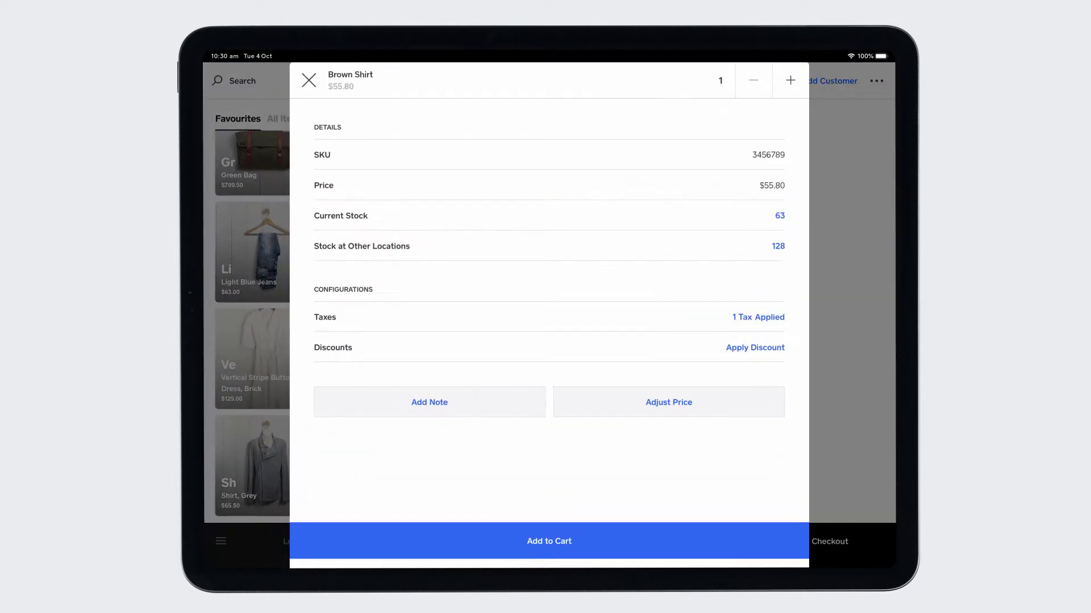
click(549, 541)
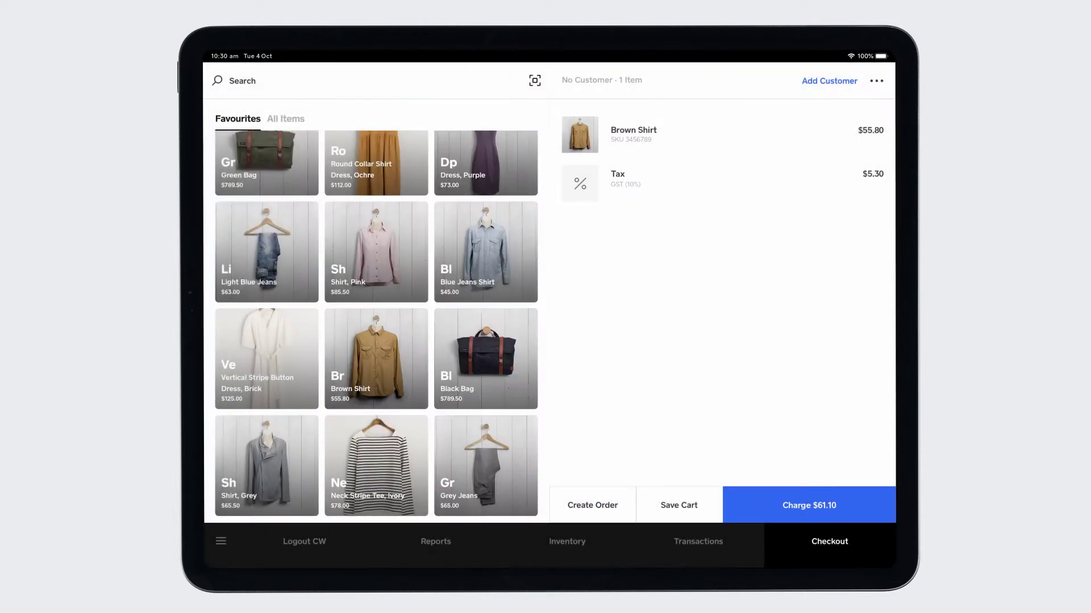
drag(477, 311, 255, 311)
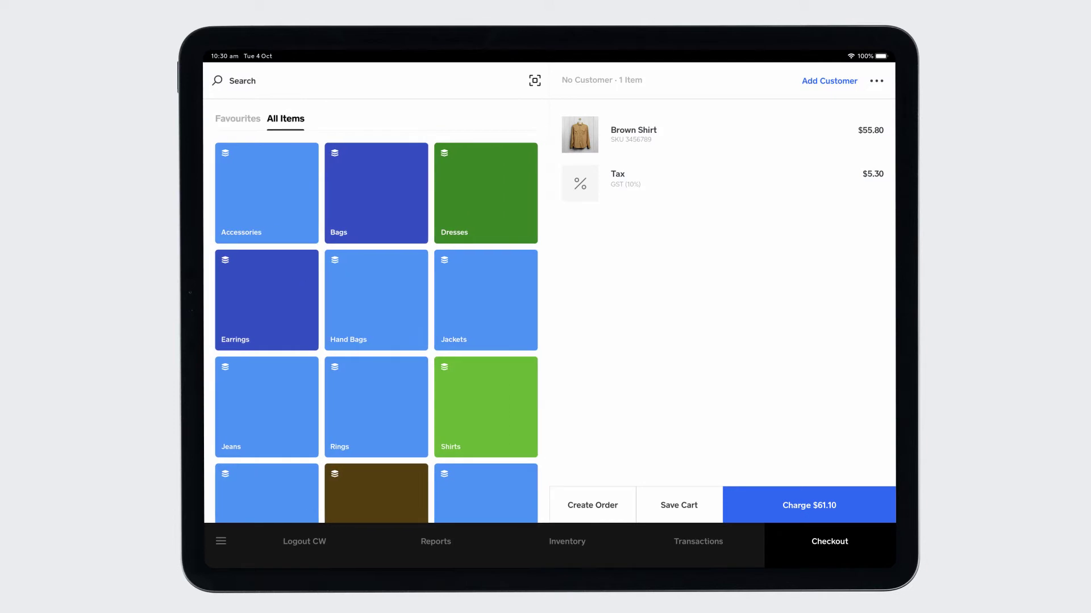
click(485, 301)
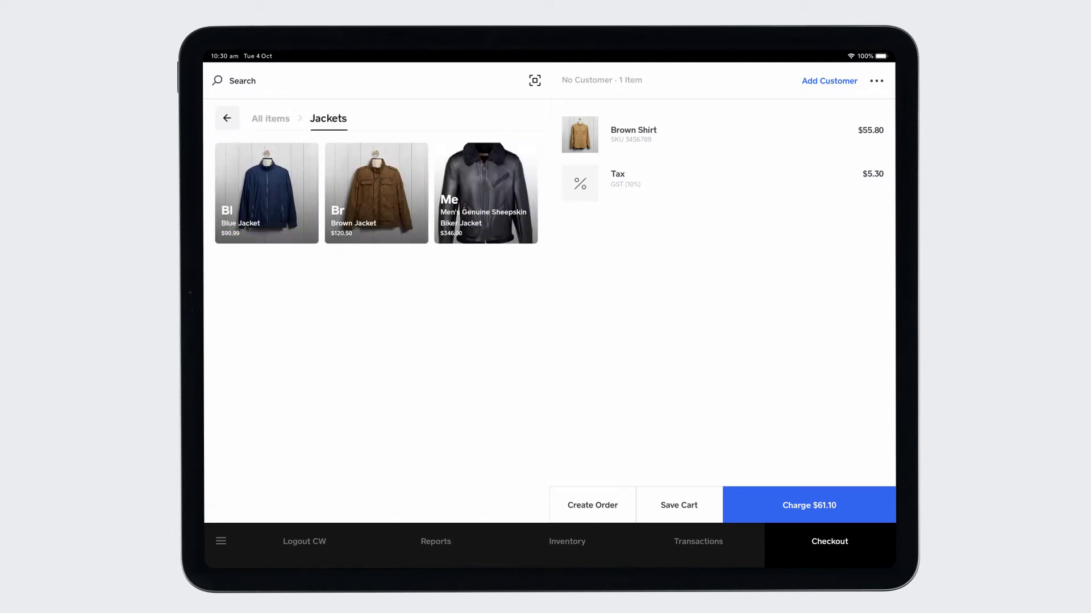
click(242, 80)
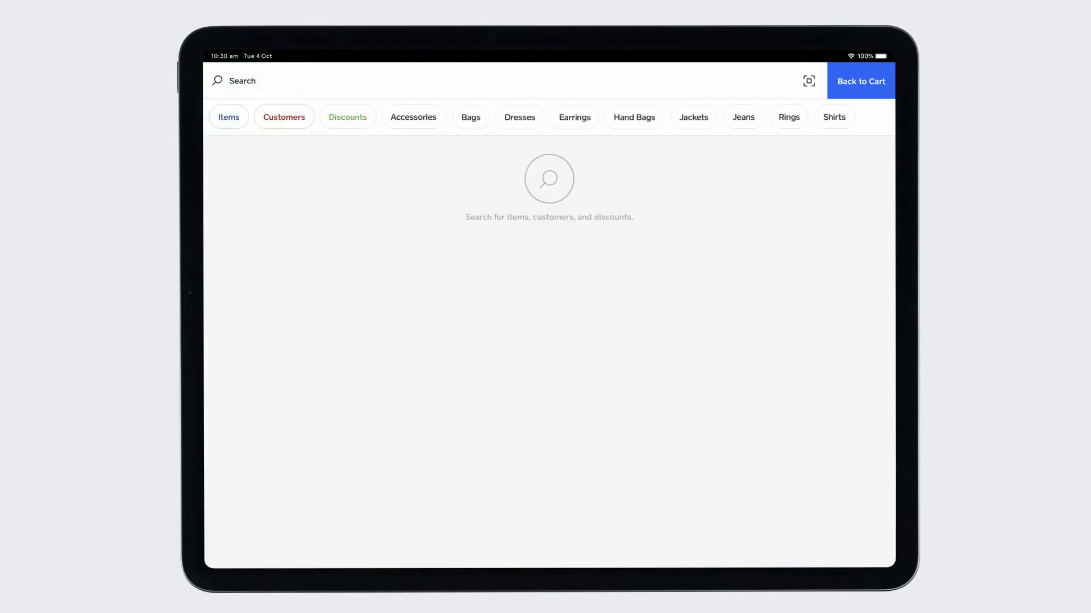
text(Bag)
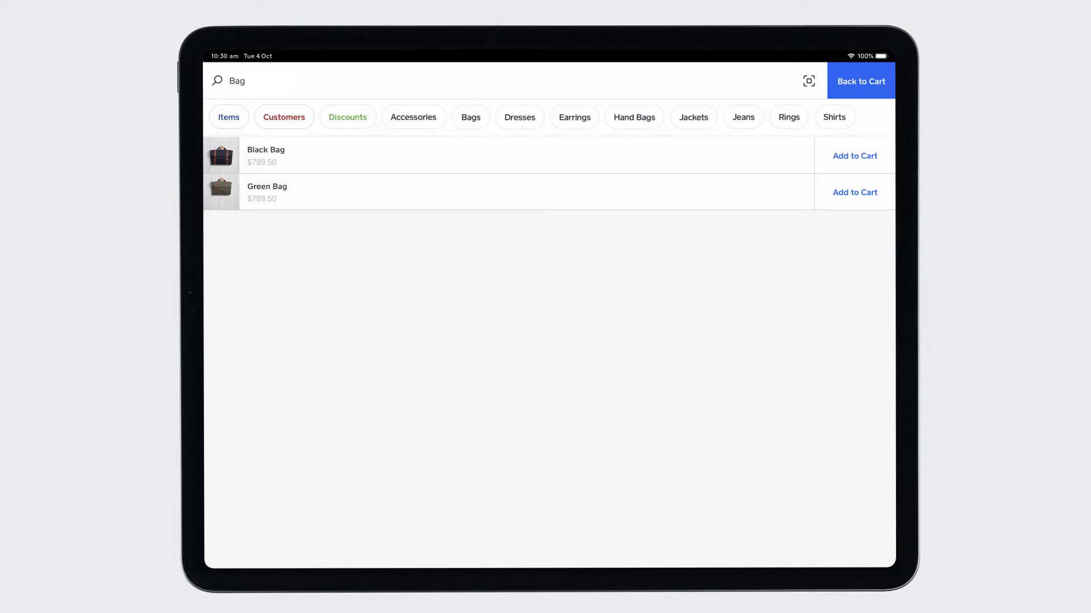
click(809, 80)
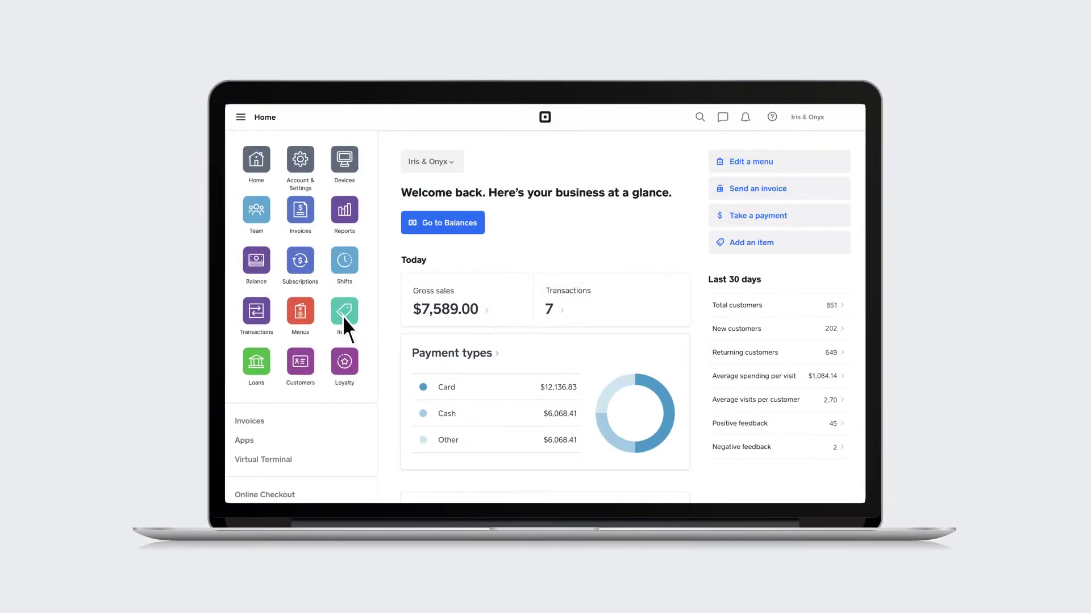
Create and save a Blue Jeans item in the item library
click(341, 315)
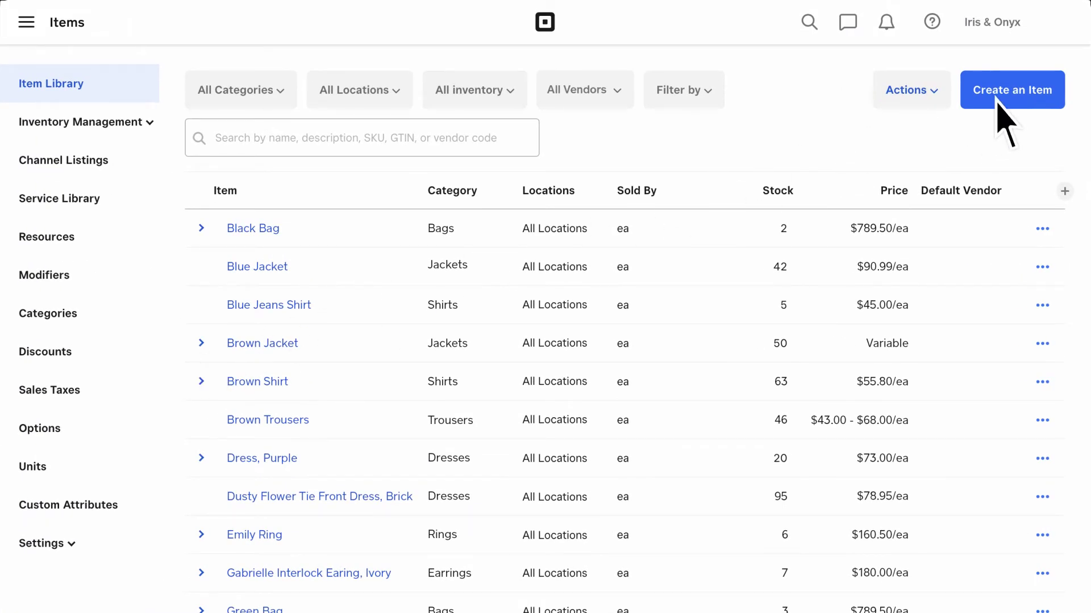
click(1011, 90)
text(Blue Jeans)
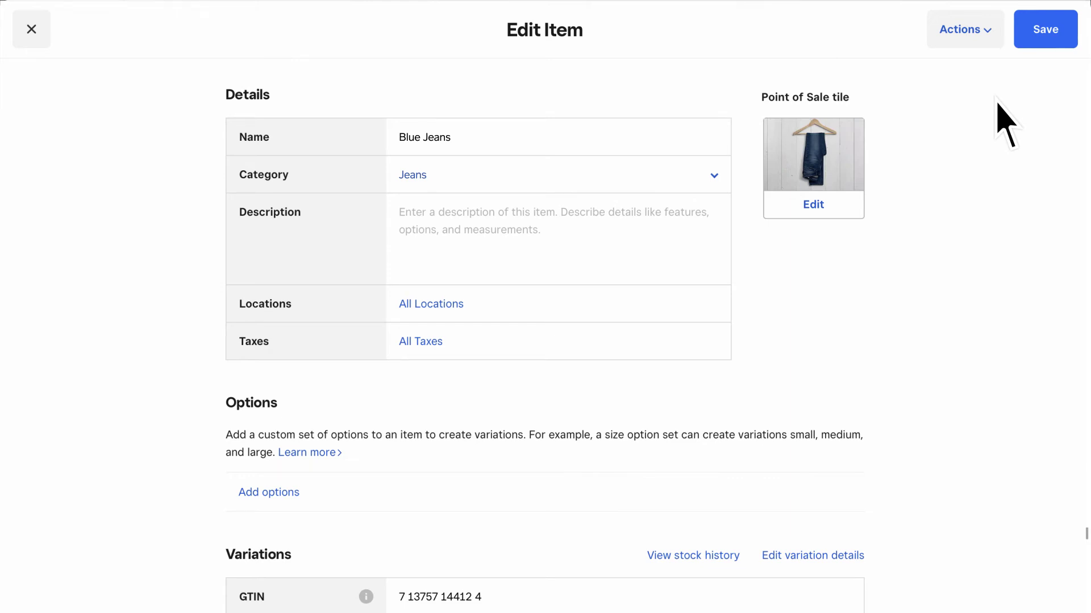
click(1046, 29)
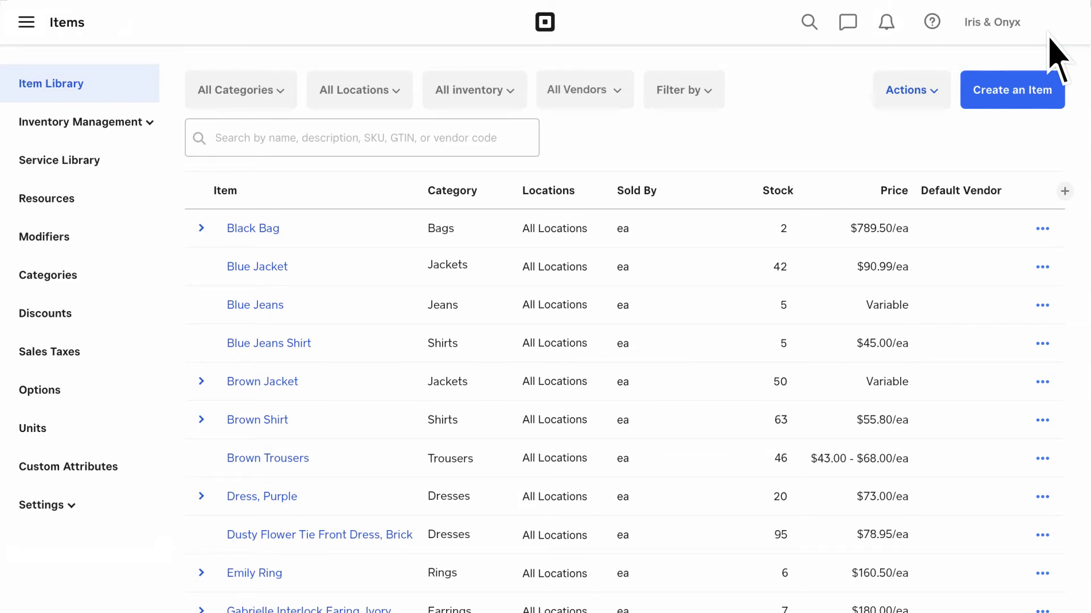
Create a print label from the library and dismiss the success screen
click(906, 89)
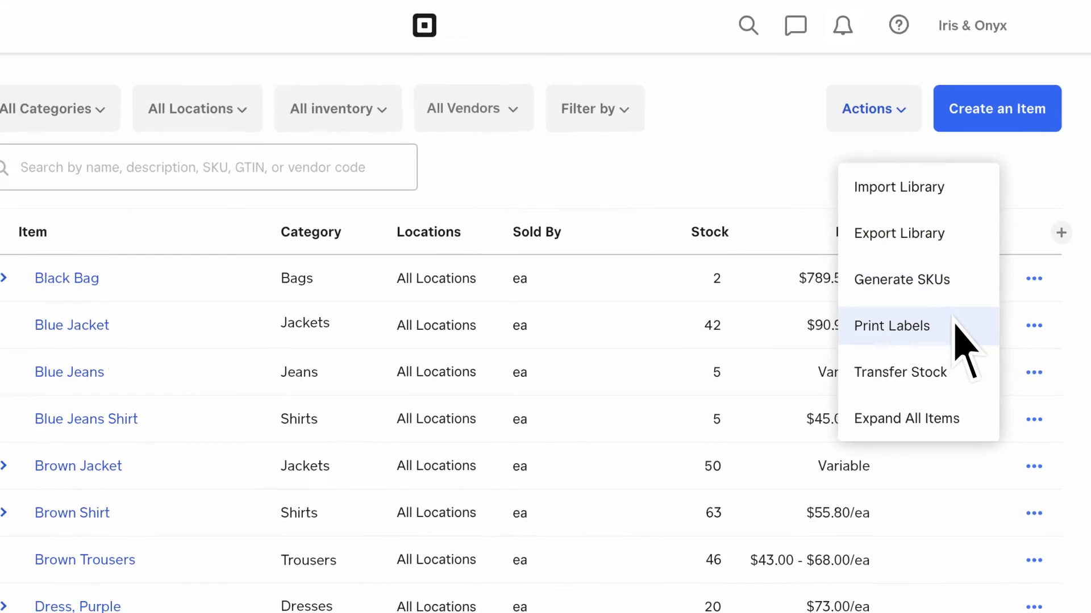
click(891, 326)
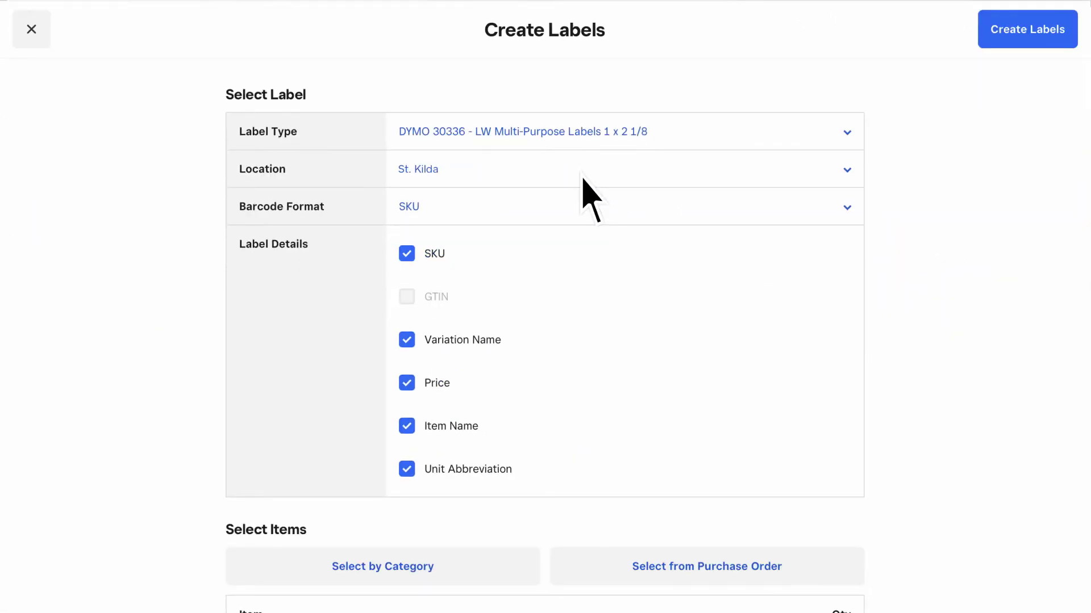
click(1041, 34)
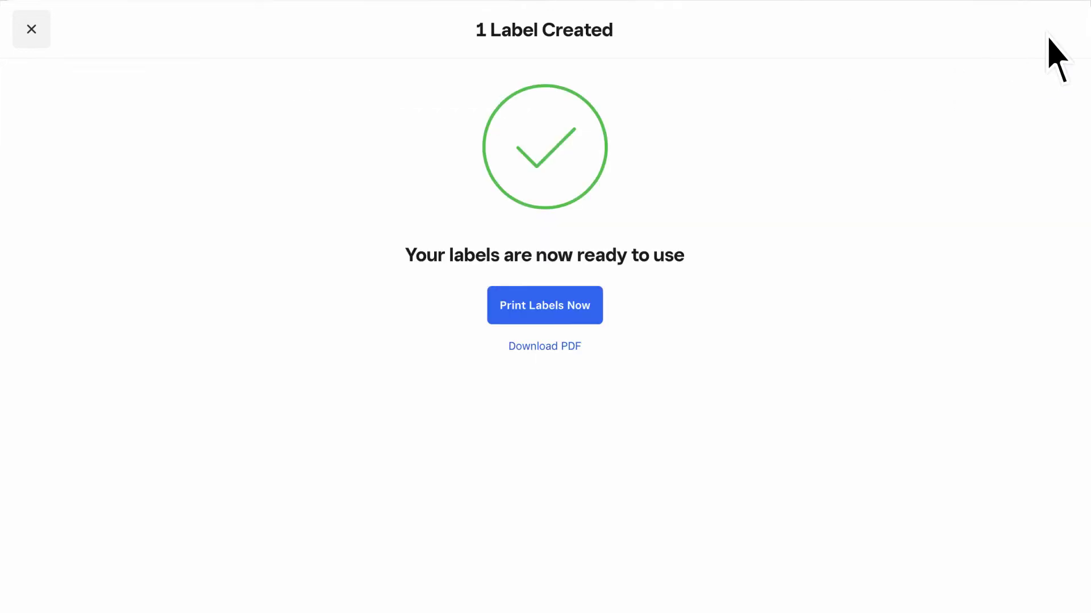
click(545, 305)
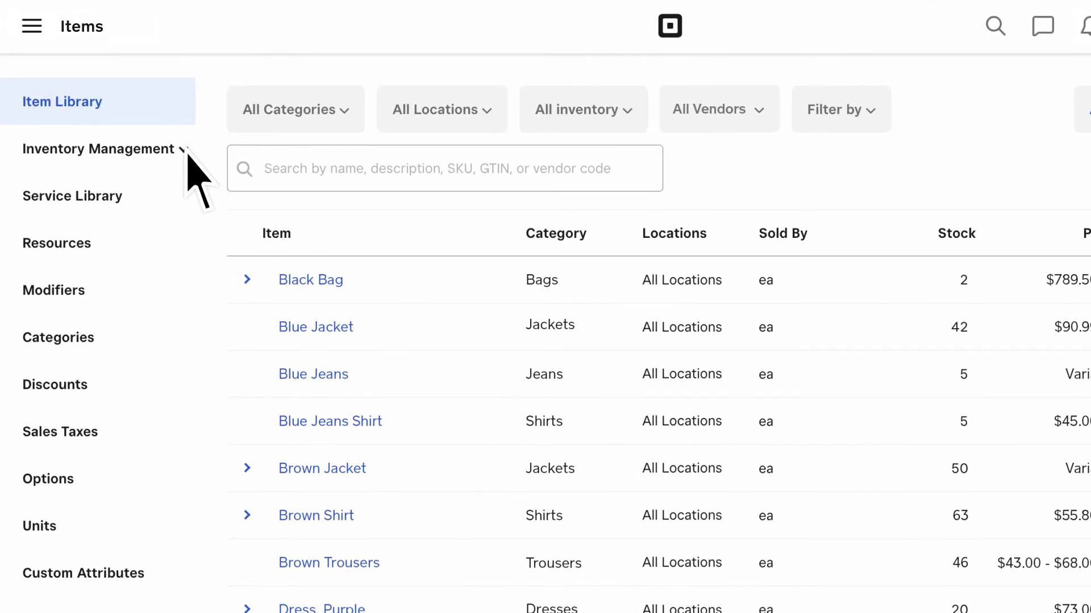
Open Inventory Management History and review its Locations and date range filters
click(183, 152)
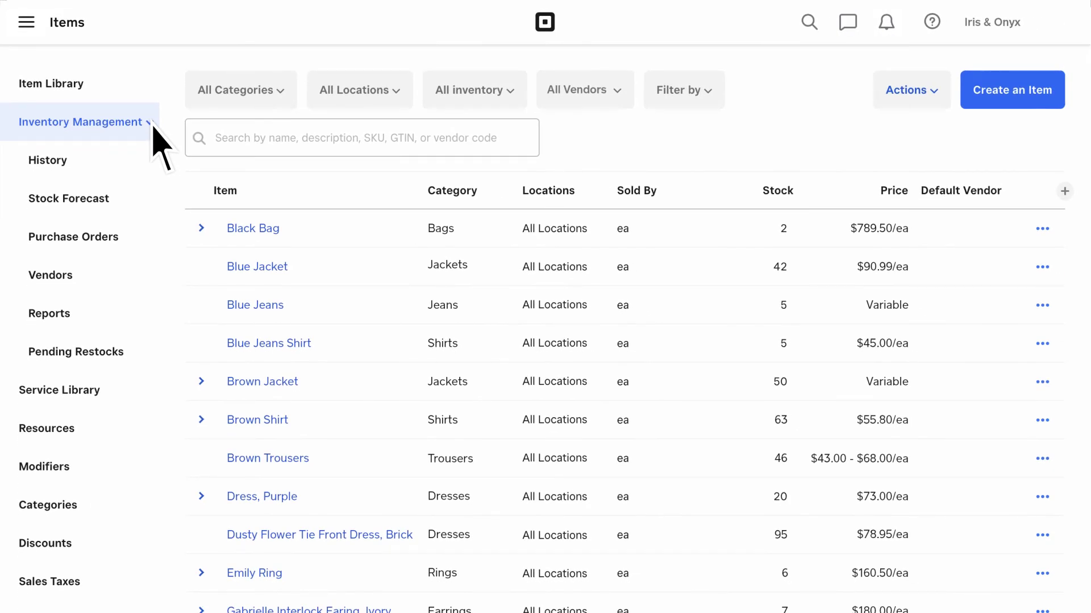
click(86, 167)
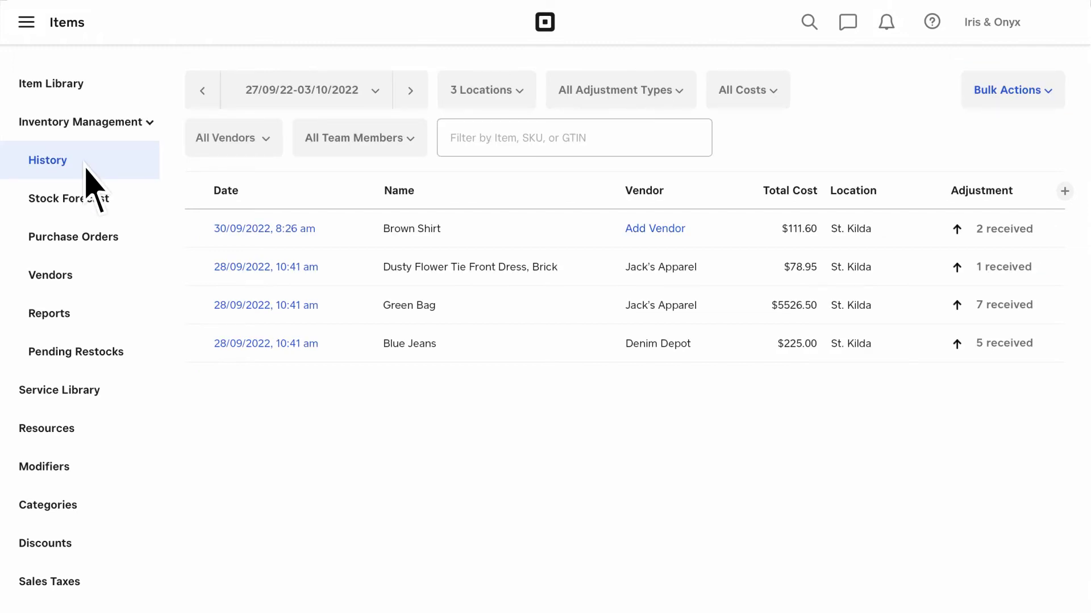
click(518, 91)
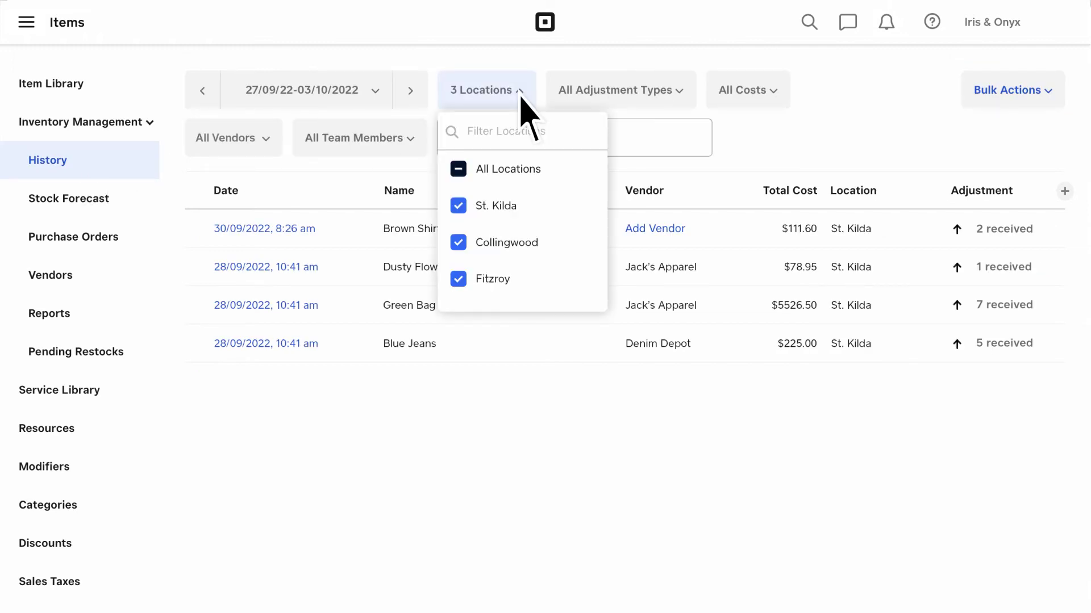
click(520, 90)
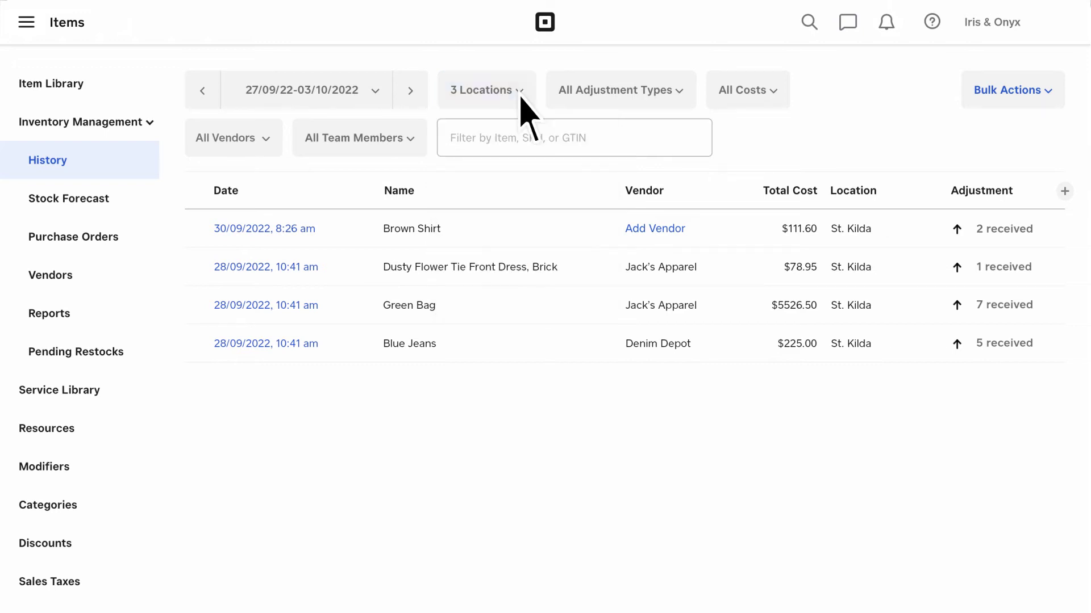
click(375, 90)
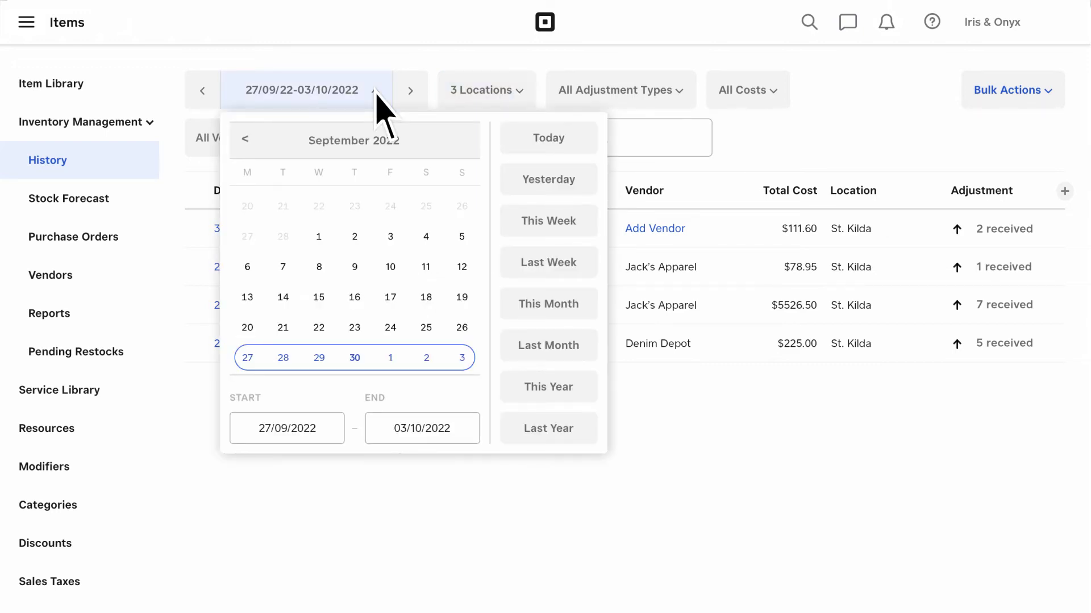
click(377, 94)
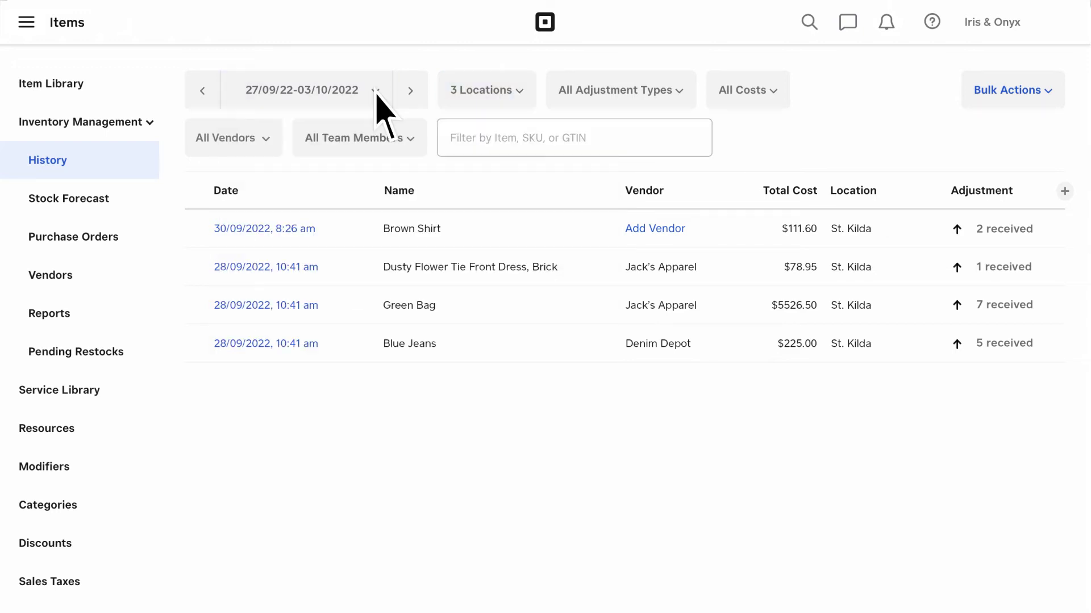
Review the Adjustment Types and Vendors filters, then view the Dusty Flower dress receive details
click(681, 94)
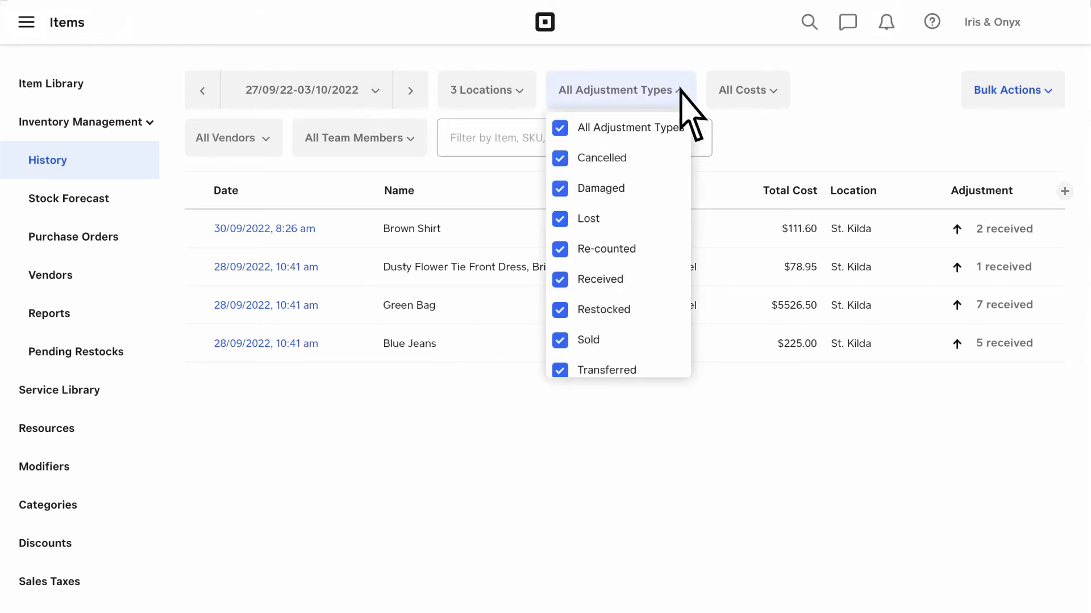
click(688, 98)
click(259, 141)
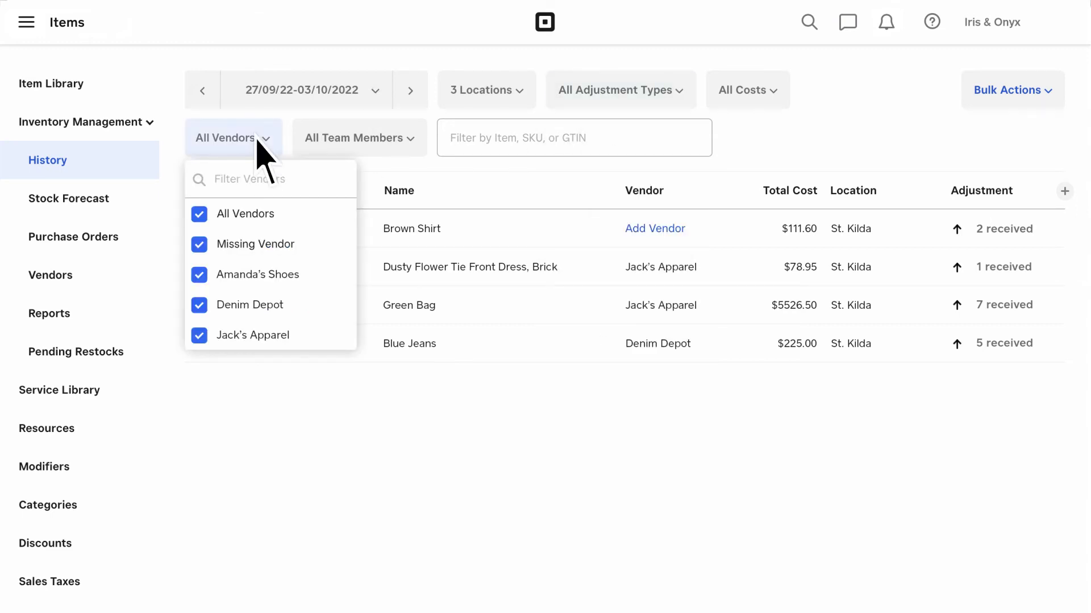
click(260, 145)
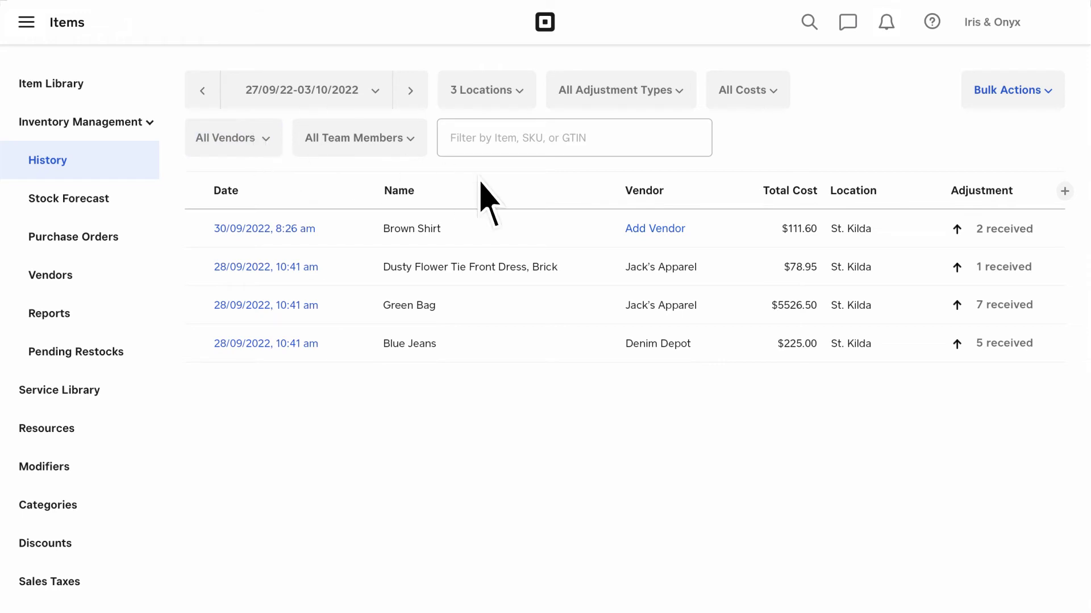
click(584, 266)
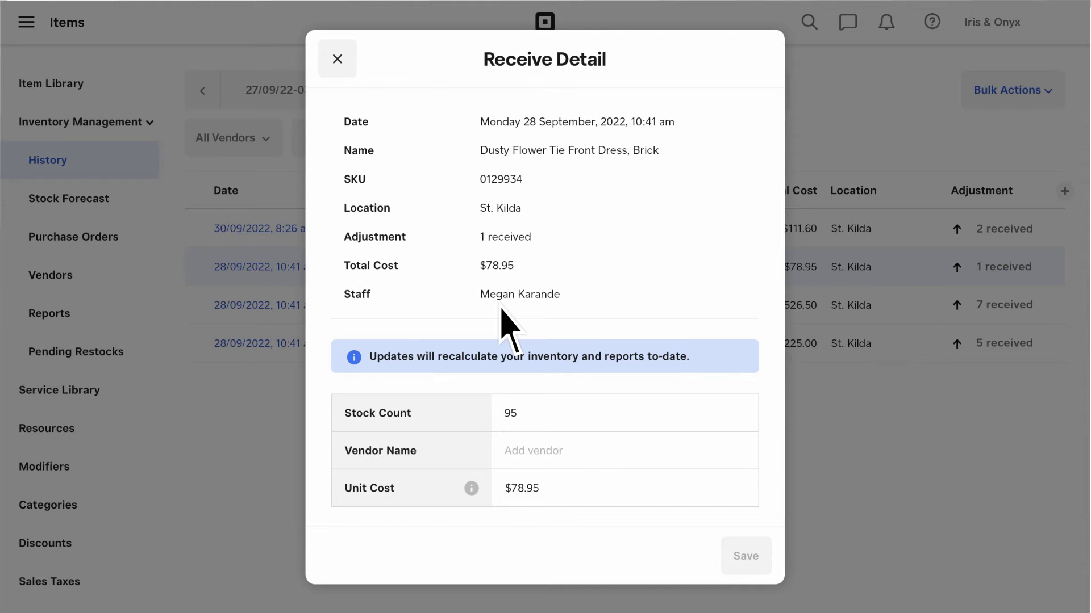
Close the receive details and start a new purchase order from Jack's Apparel
click(254, 394)
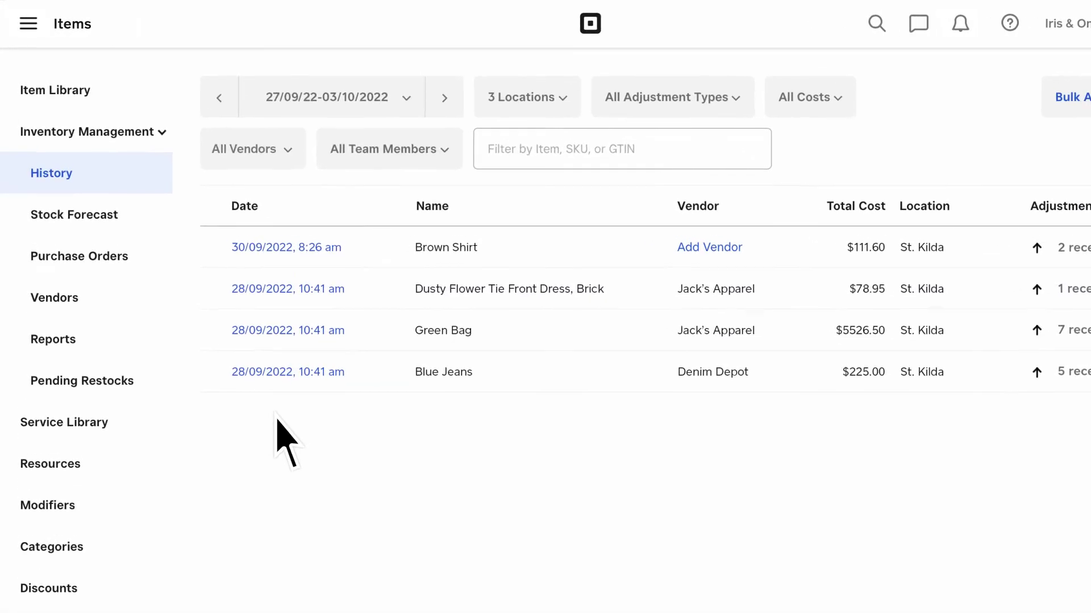
click(80, 260)
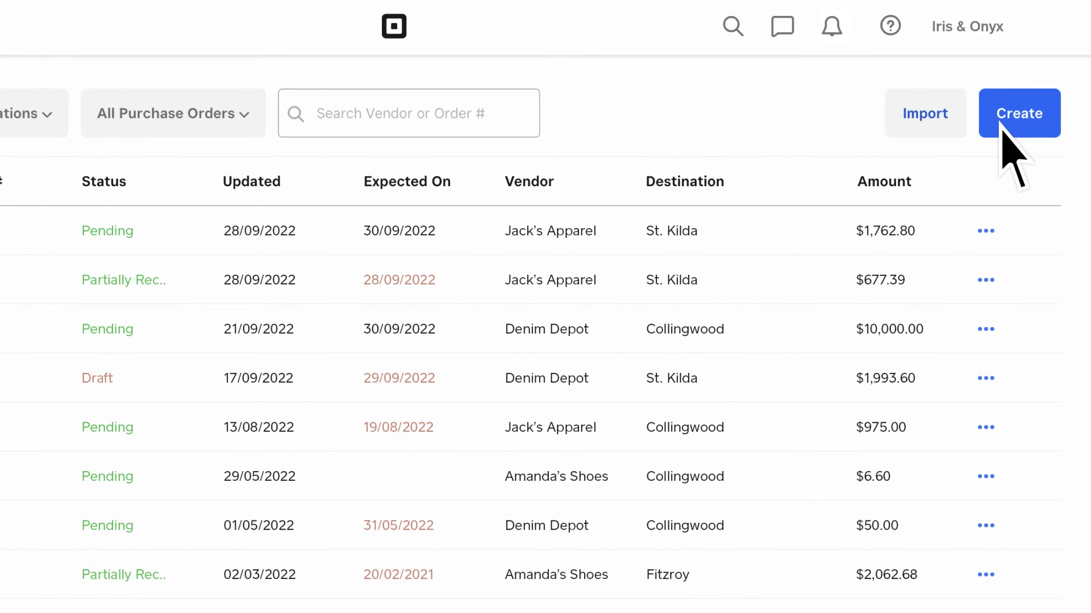
click(1020, 113)
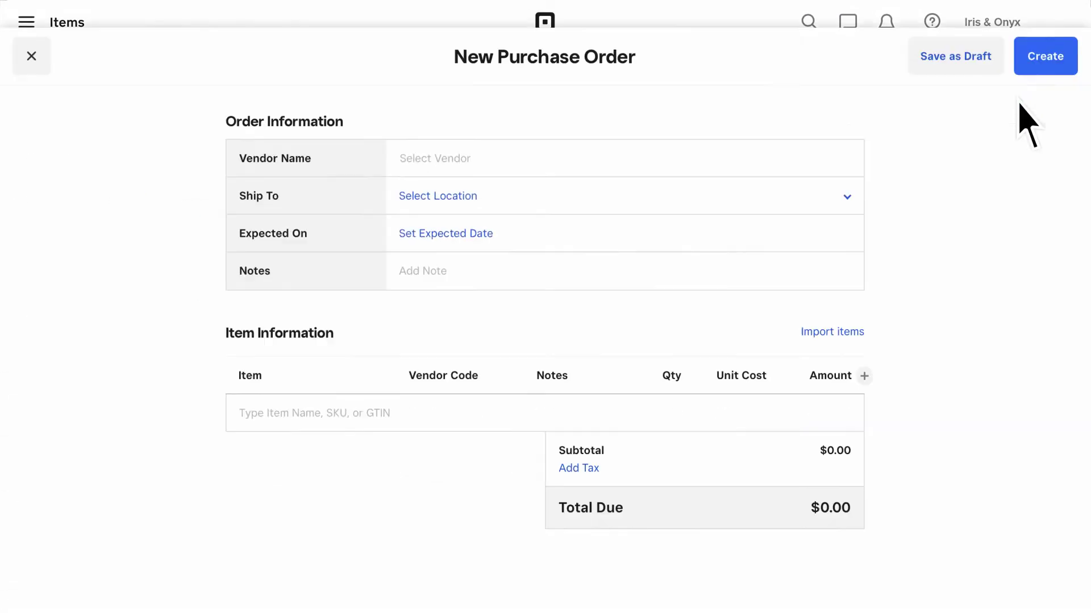
click(571, 137)
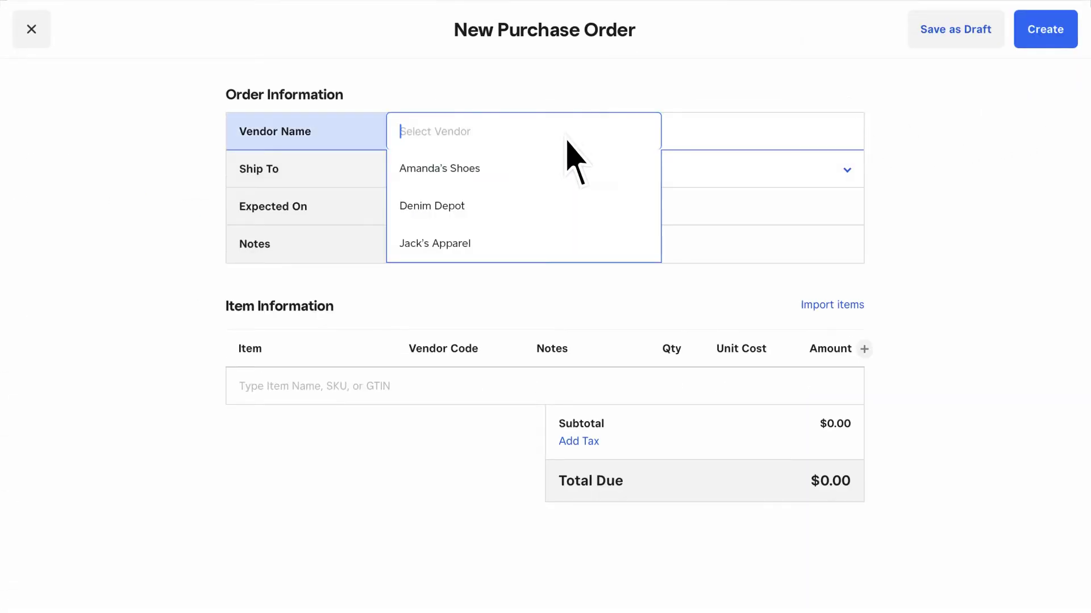
click(522, 248)
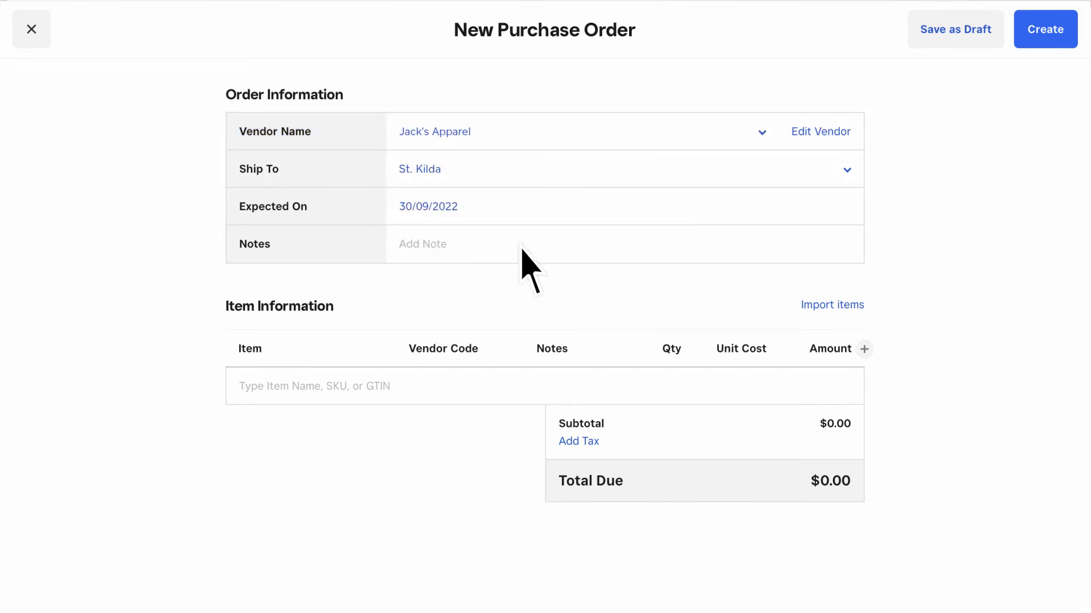
Add 20 Brown Shirts at $55.80 each and create the purchase order
click(460, 394)
text(Shirt)
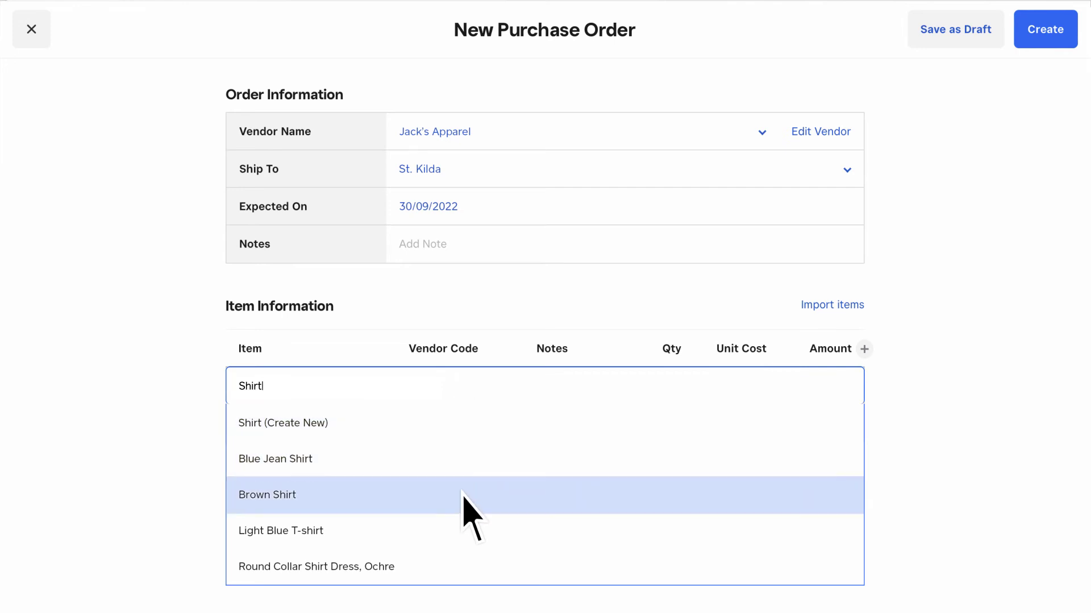
click(464, 497)
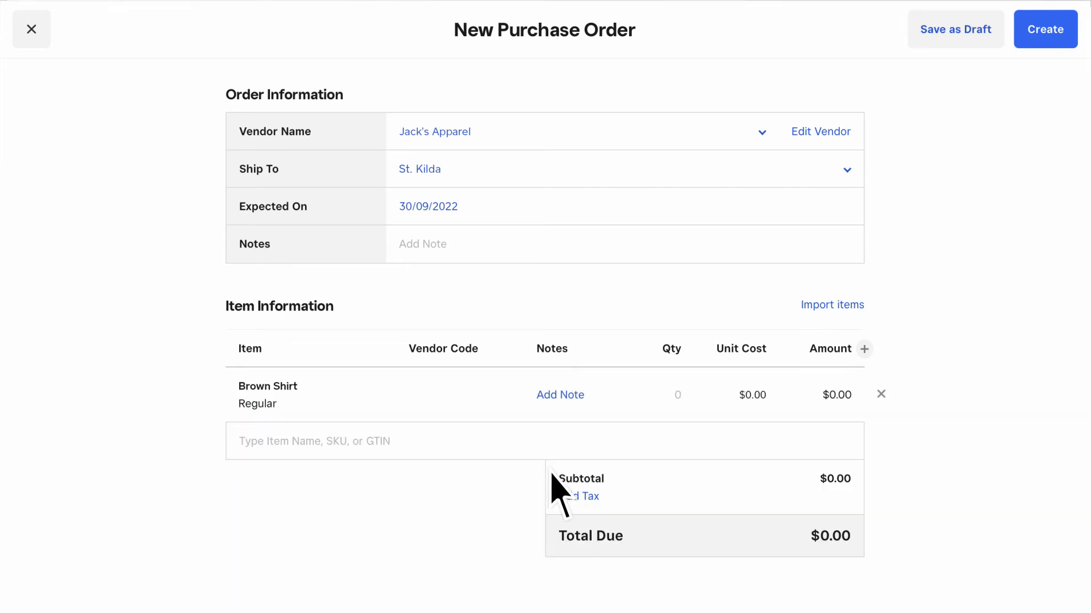
click(677, 394)
text(20)
click(752, 395)
text(55.80)
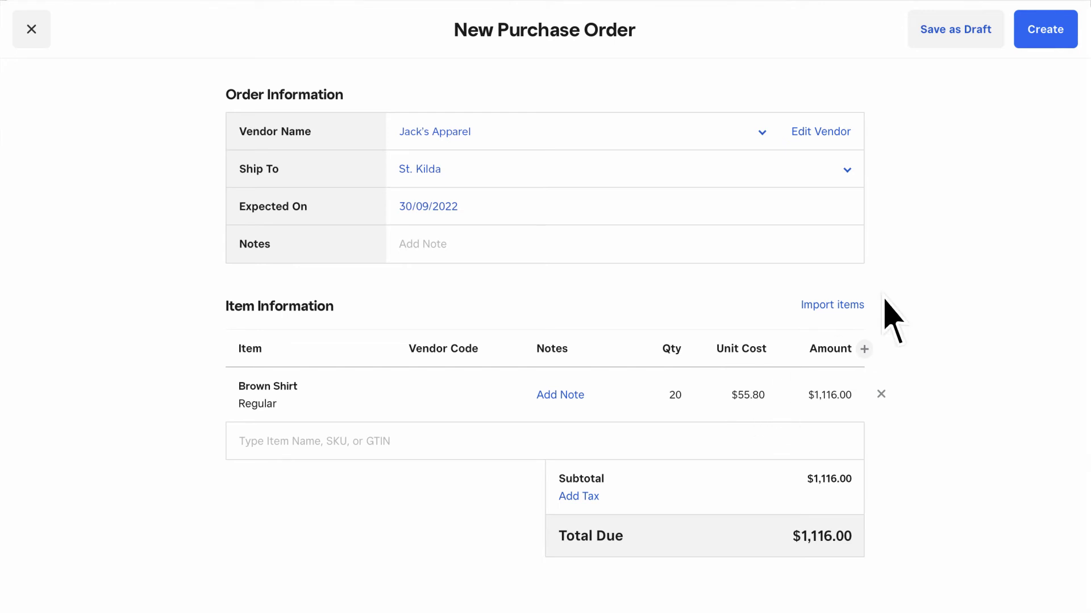
click(1046, 29)
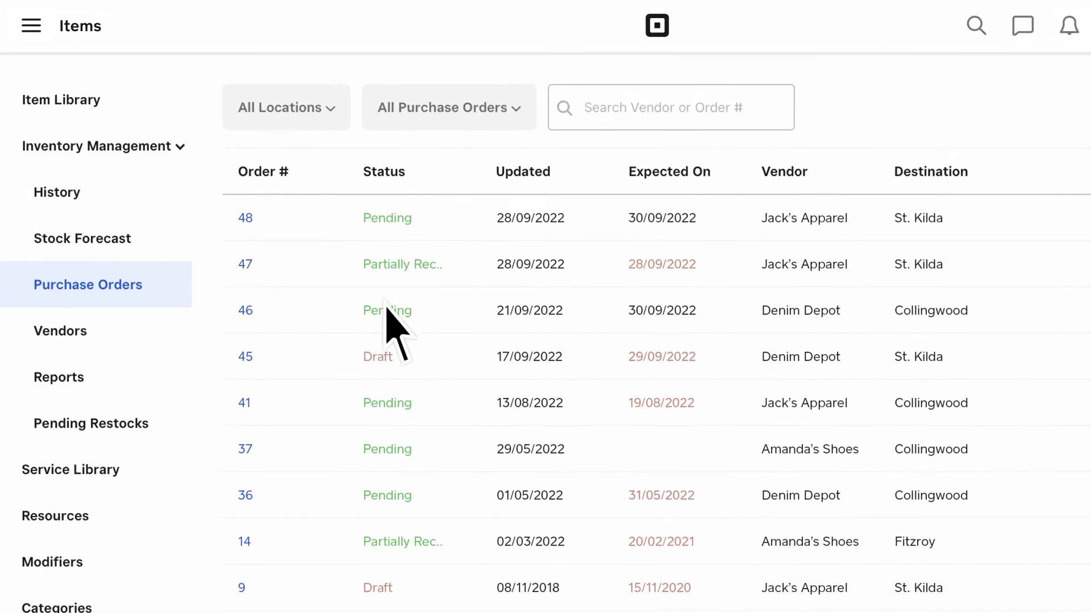
Look over the vendor list, then go to the inventory Reports page
click(137, 359)
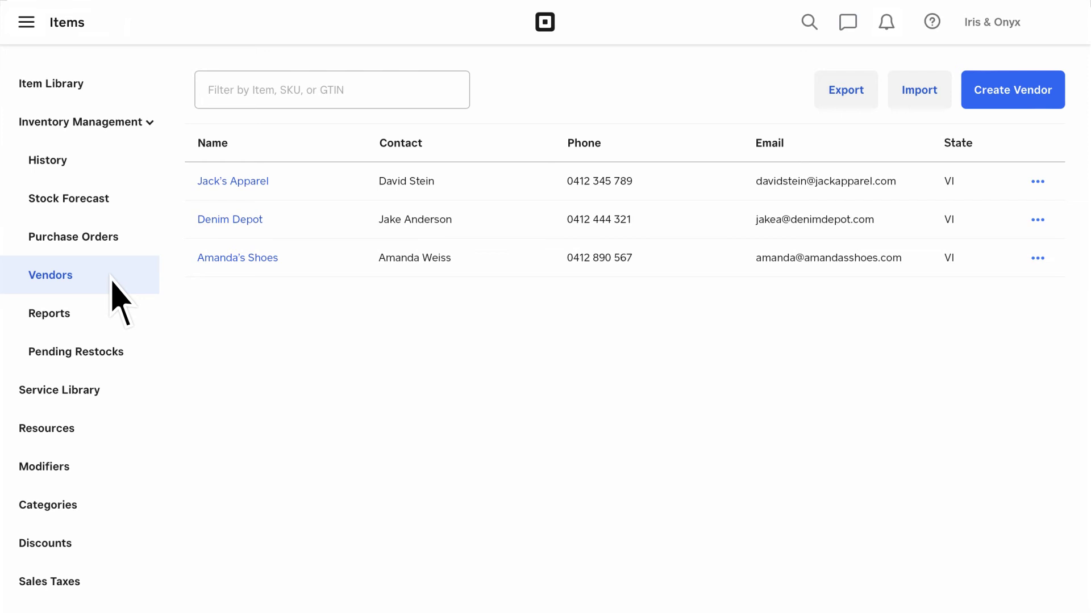
click(112, 323)
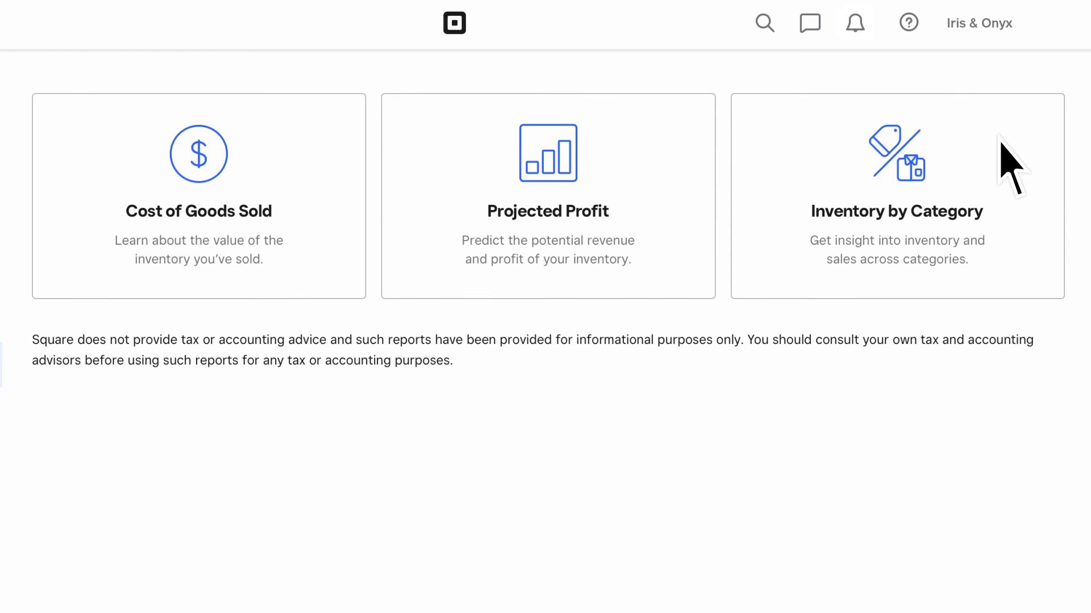
View the Cost of Goods Sold report, then the Projected Profit report
click(209, 175)
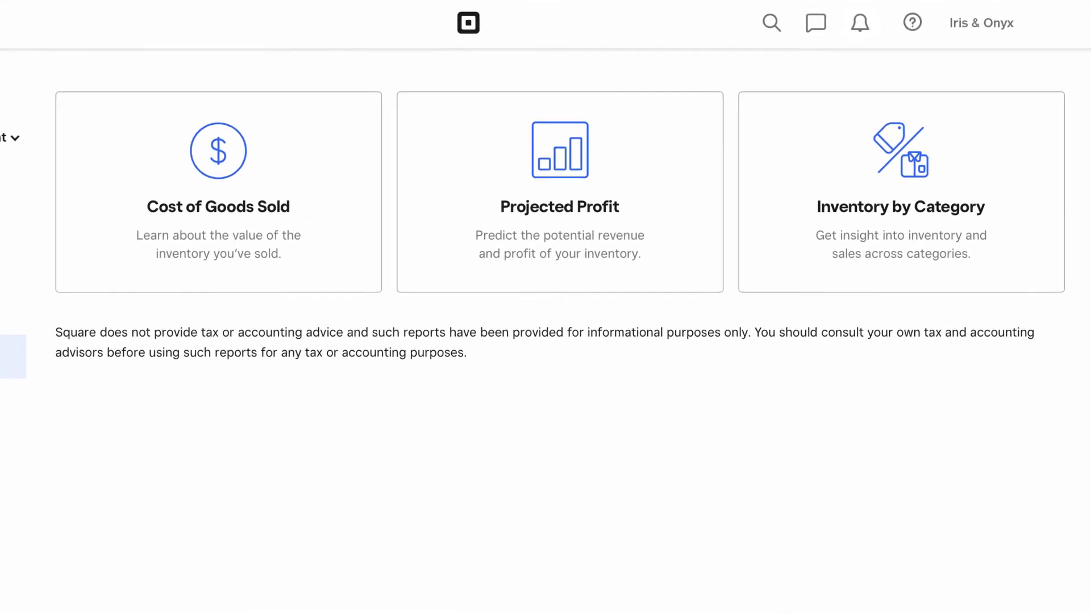
click(661, 255)
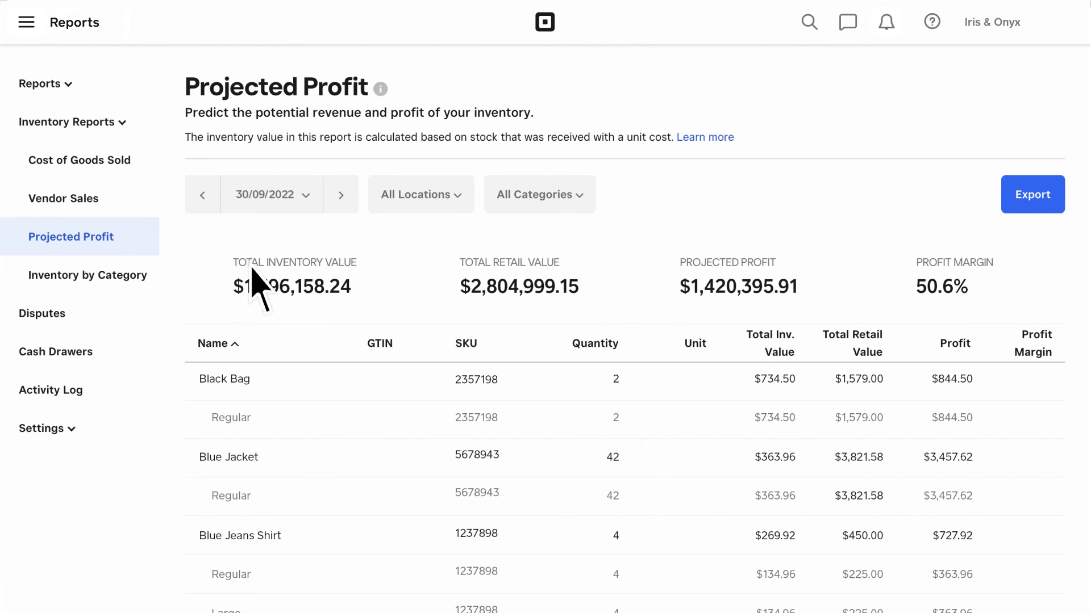
Switch from Projected Profit to the Inventory by Category report in the sidebar
click(128, 277)
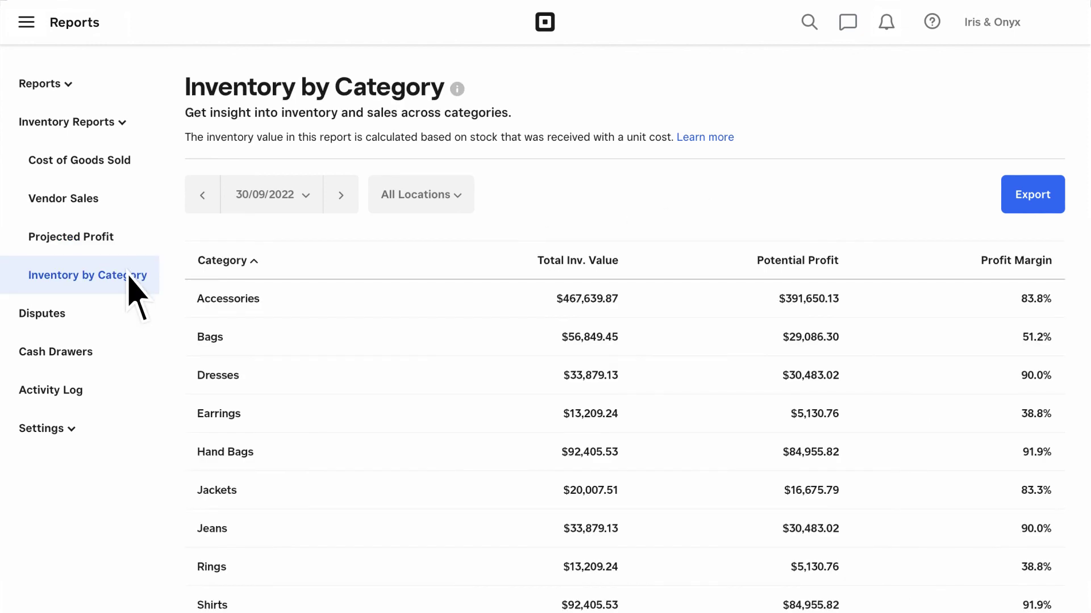